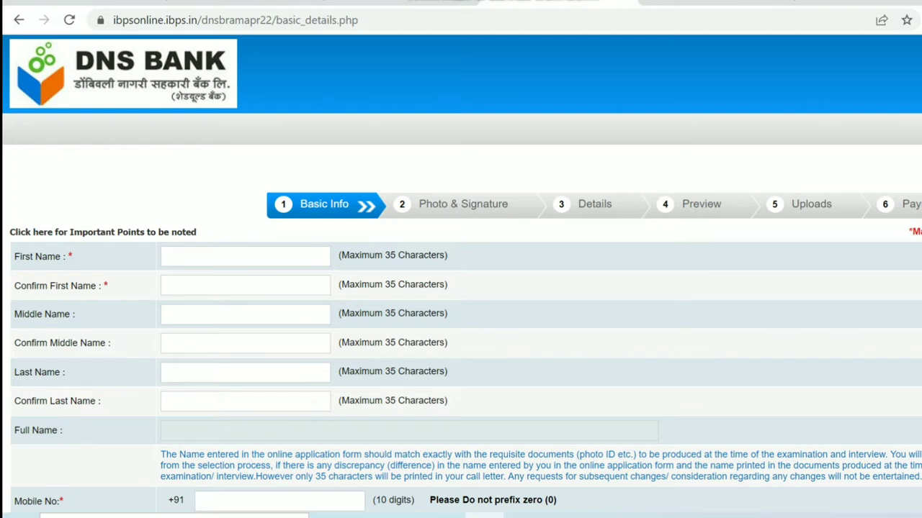
- Enter the placeholder XXXX as the applicant's first name and repeat it in the confirmation field
click(164, 256)
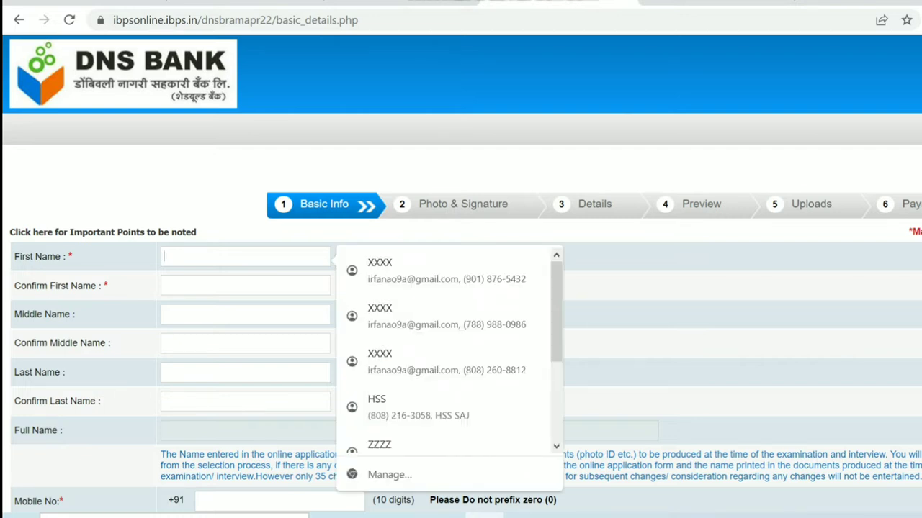
text(XXX)
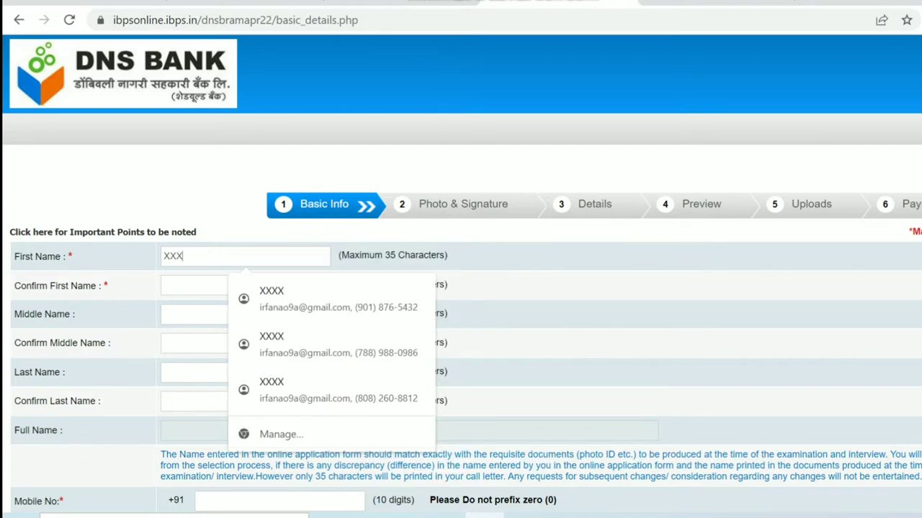
text(X)
key(Tab)
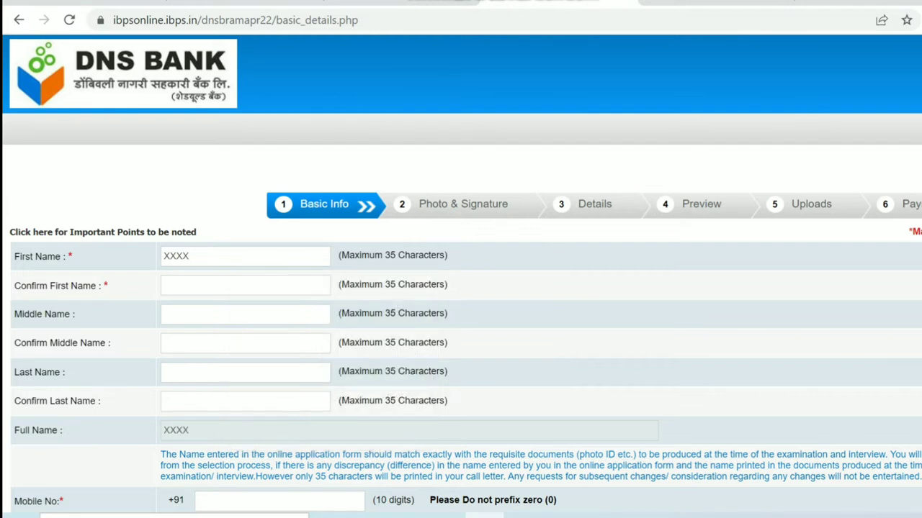
text(XXXX)
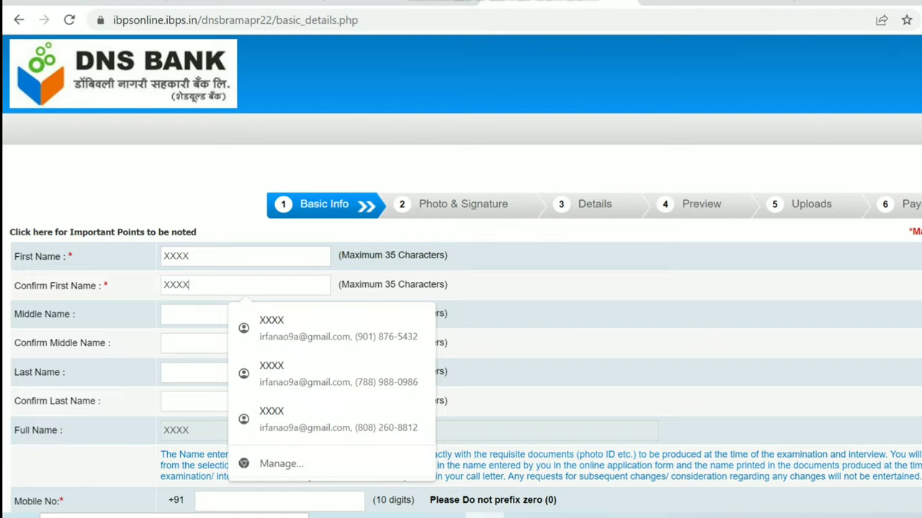
key(Escape)
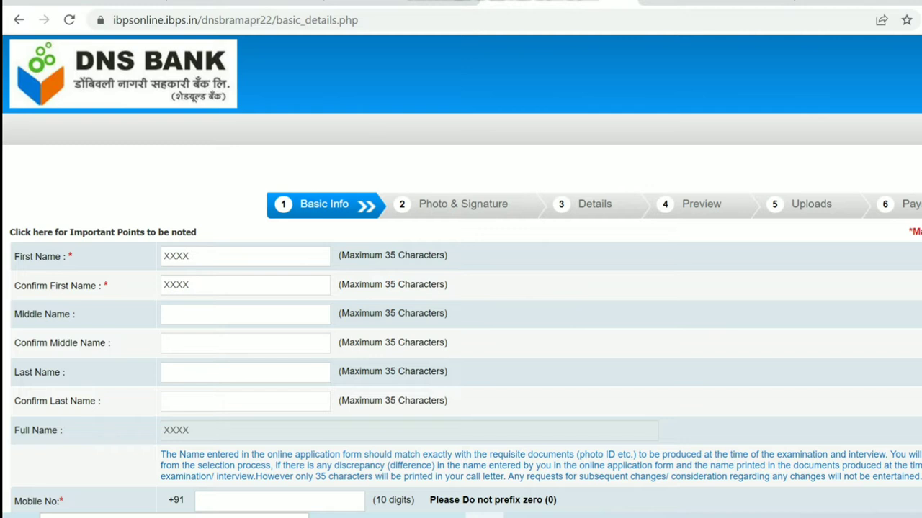
- Enter the placeholder YYYY as the applicant's last name and repeat it in the confirmation field
click(165, 372)
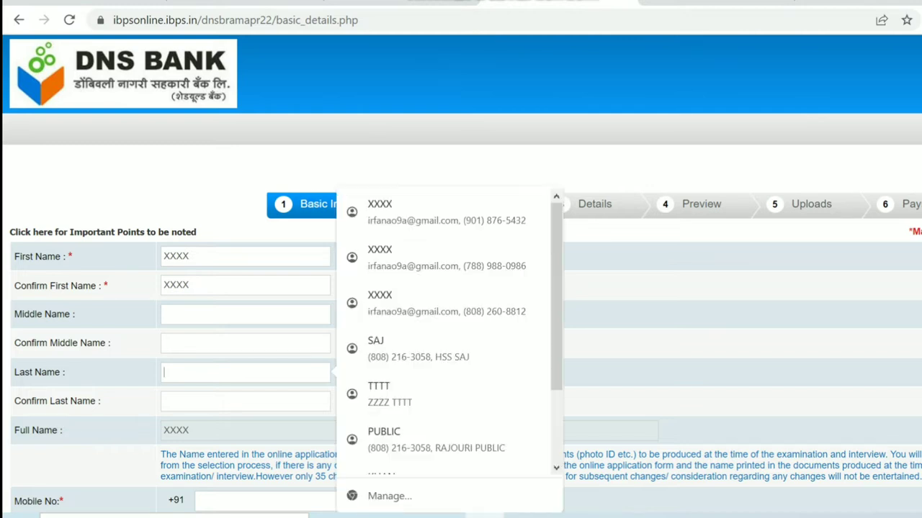
text(Y)
key(Escape)
text(YYY)
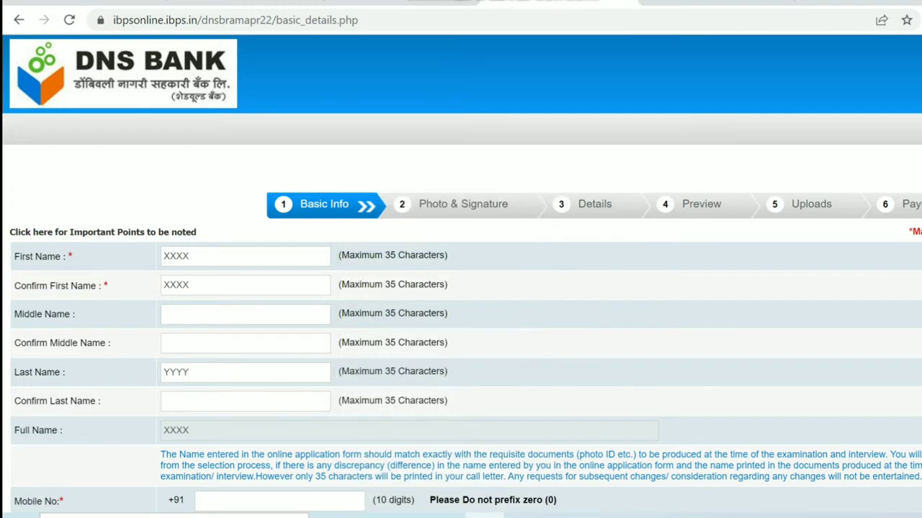
click(165, 401)
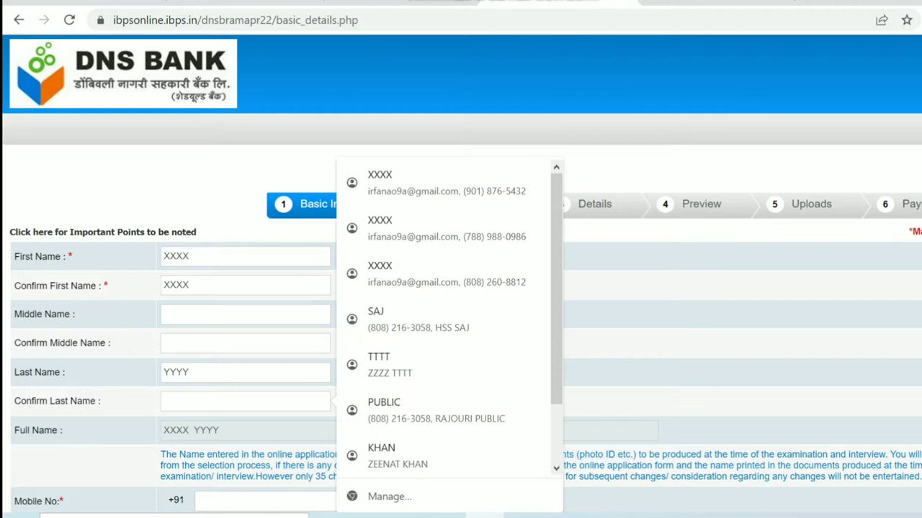
text(YYYY)
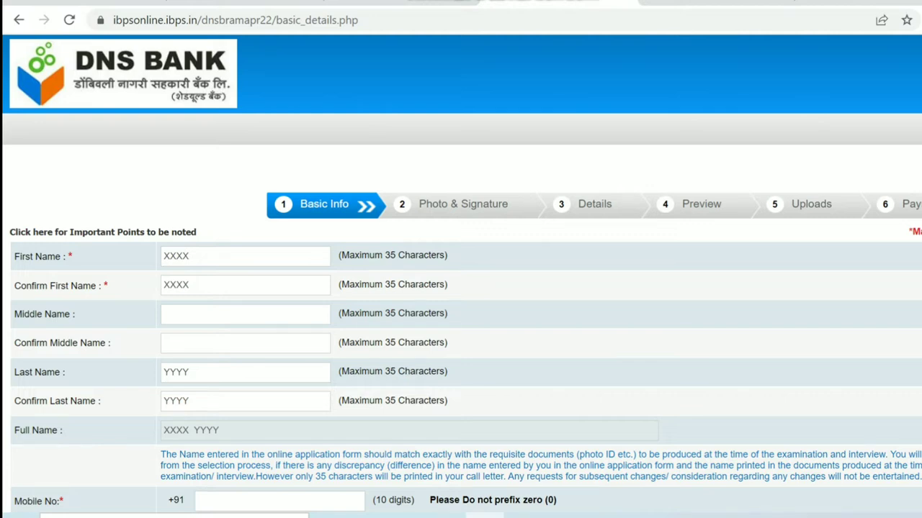
- Select gmail.com as the email domain and enter the security code from the image
scroll(461, 288, down, 3)
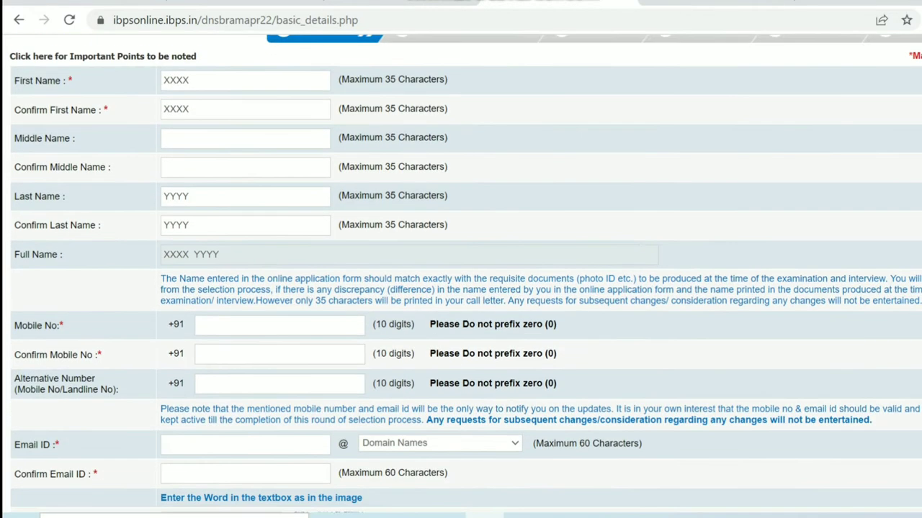
scroll(460, 288, down, 2)
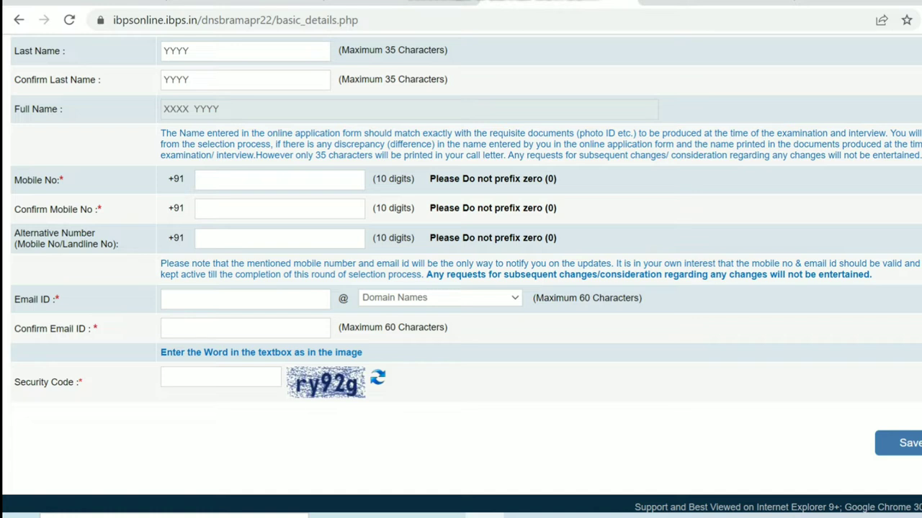
click(439, 298)
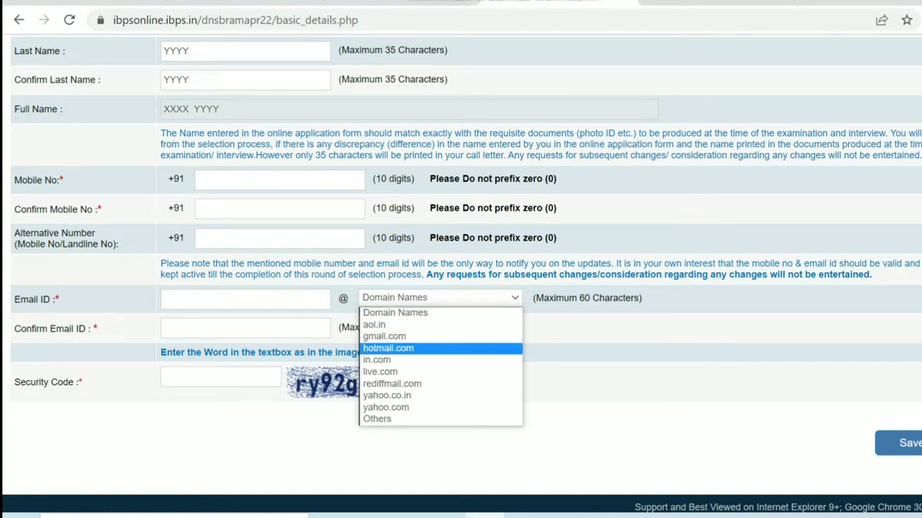
key(Up)
key(Up)
key(Up)
key(Up)
key(Up)
key(Up)
key(Up)
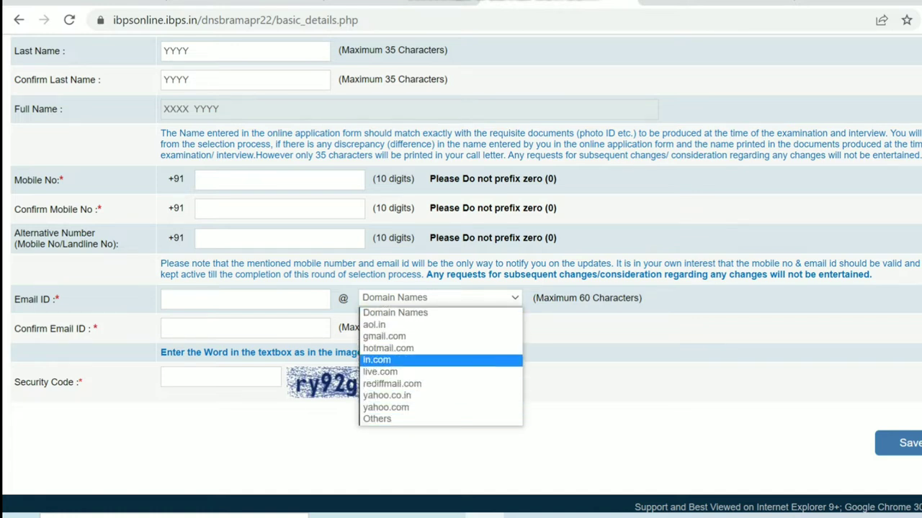
key(Return)
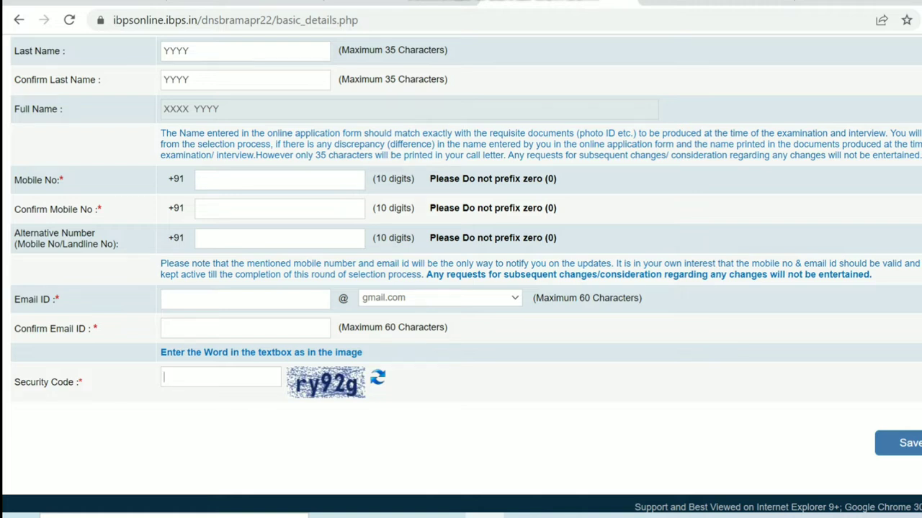
text(y92g)
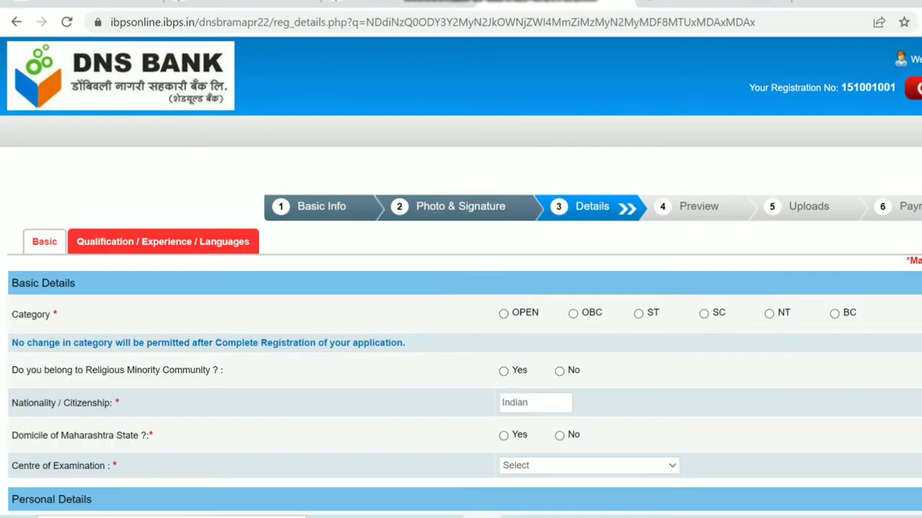
- Set the category to OPEN, accepting the category notice, and answer Yes for religious minority community
click(503, 313)
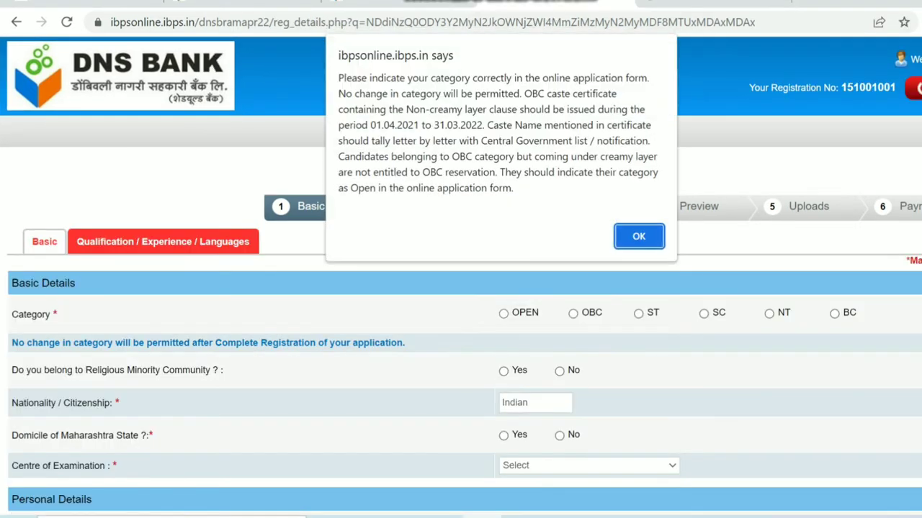
key(Return)
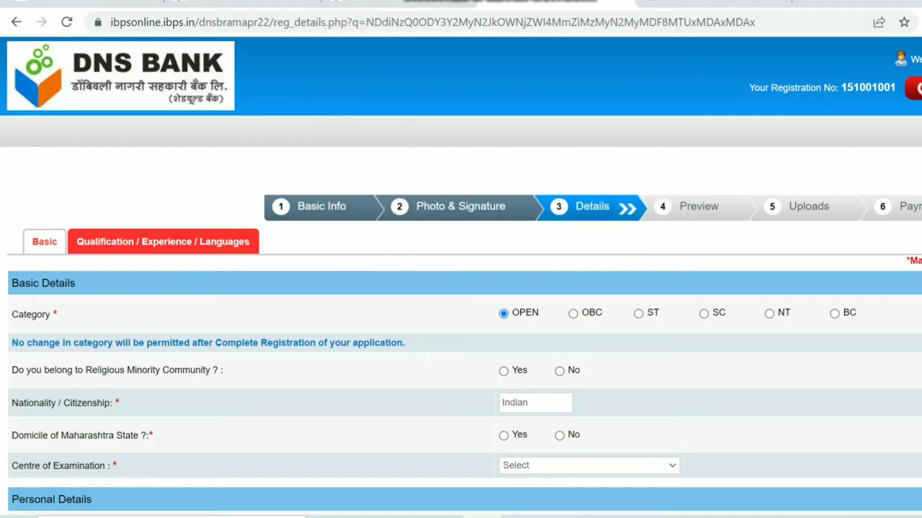
click(503, 370)
- Answer Yes for domicile of Maharashtra State and choose Pune as the centre of examination
scroll(461, 276, down, 3)
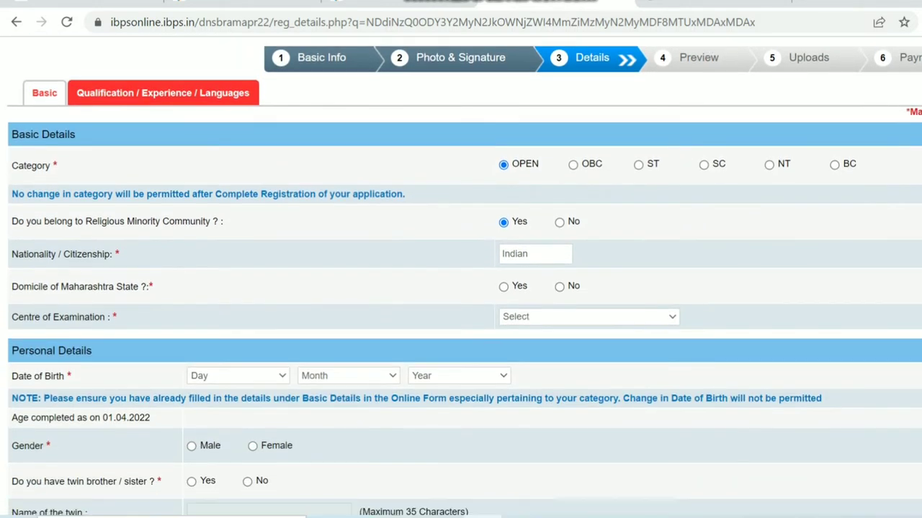
scroll(461, 276, down, 1)
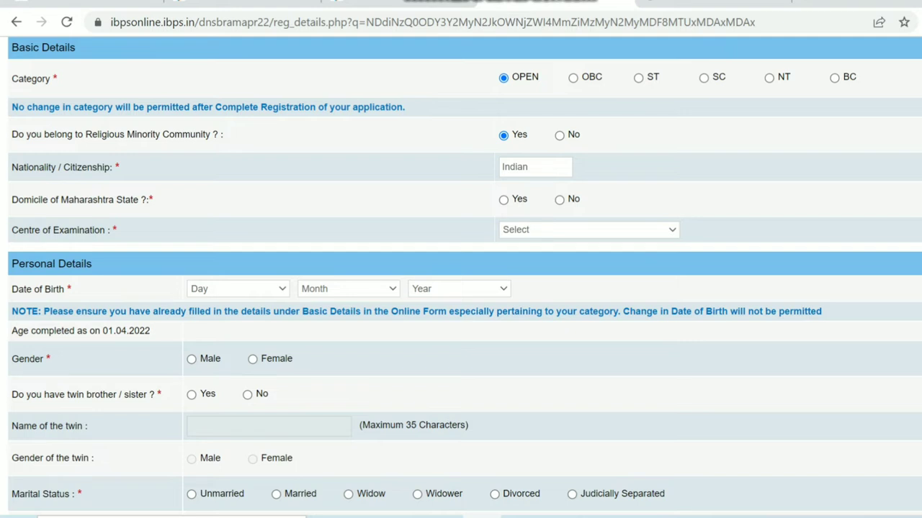
click(503, 200)
click(588, 230)
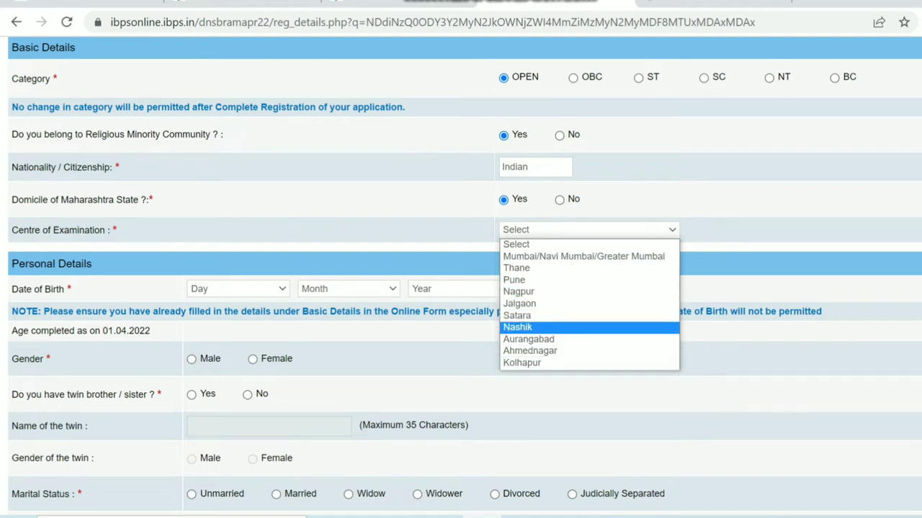
click(514, 279)
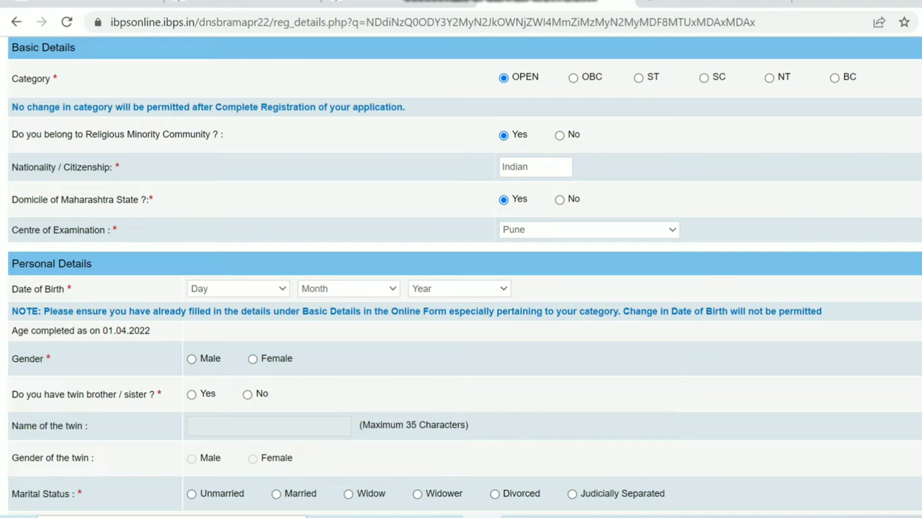
- Fill in the personal details with gender Male, No for a twin sibling, and marital status Unmarried
scroll(461, 277, down, 5)
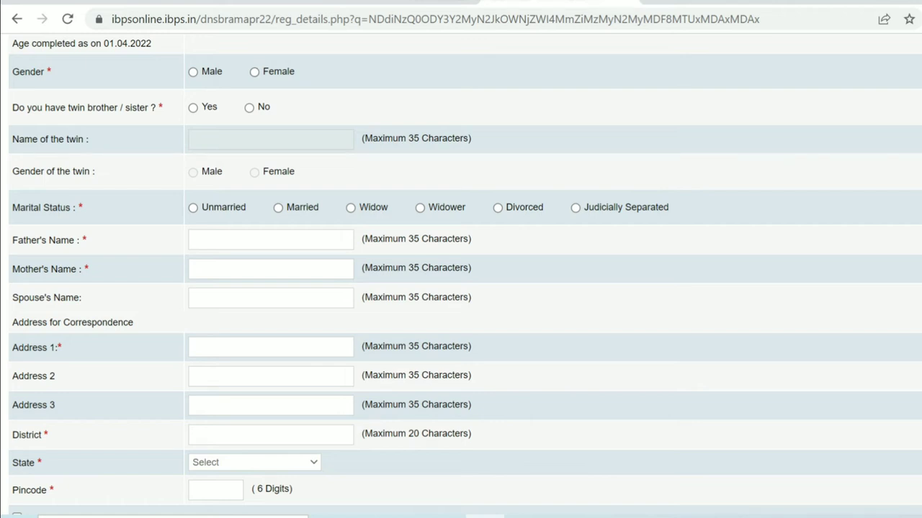
click(193, 72)
click(249, 107)
click(193, 207)
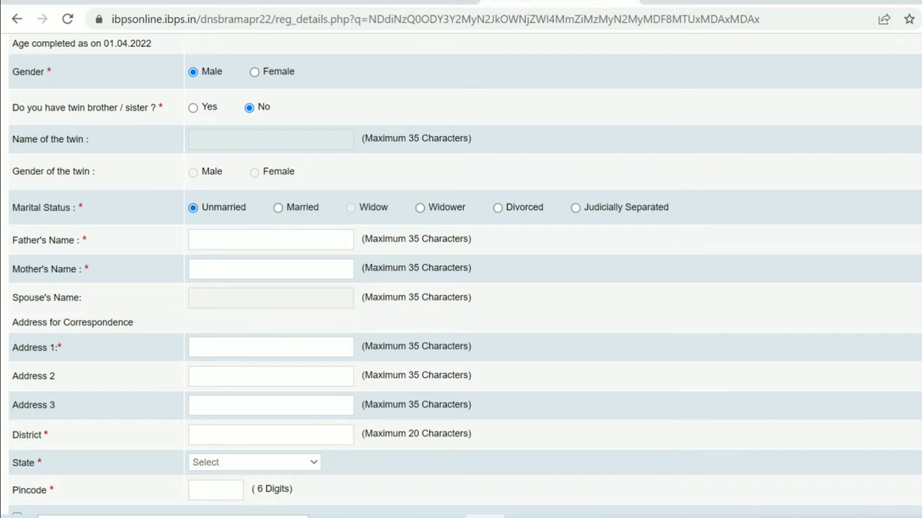
- Mark the permanent address as the same as the address for correspondence
scroll(461, 274, down, 4)
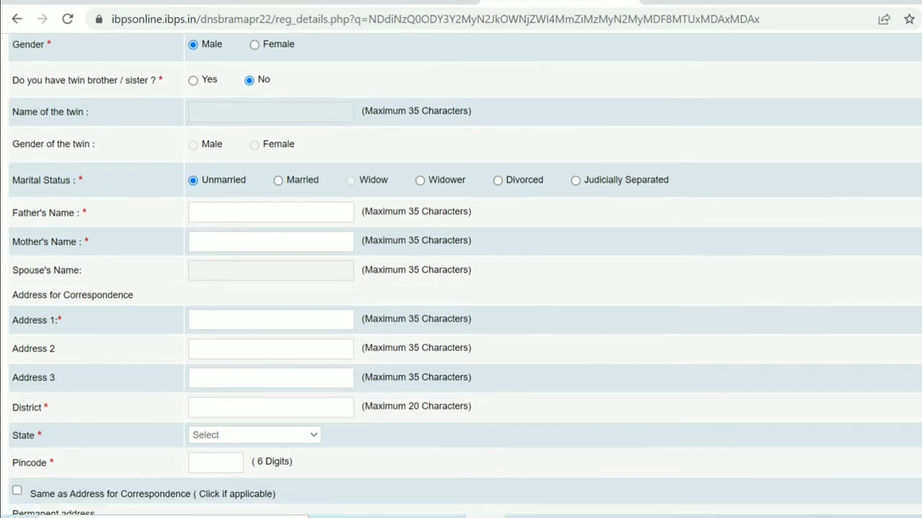
scroll(460, 274, down, 2)
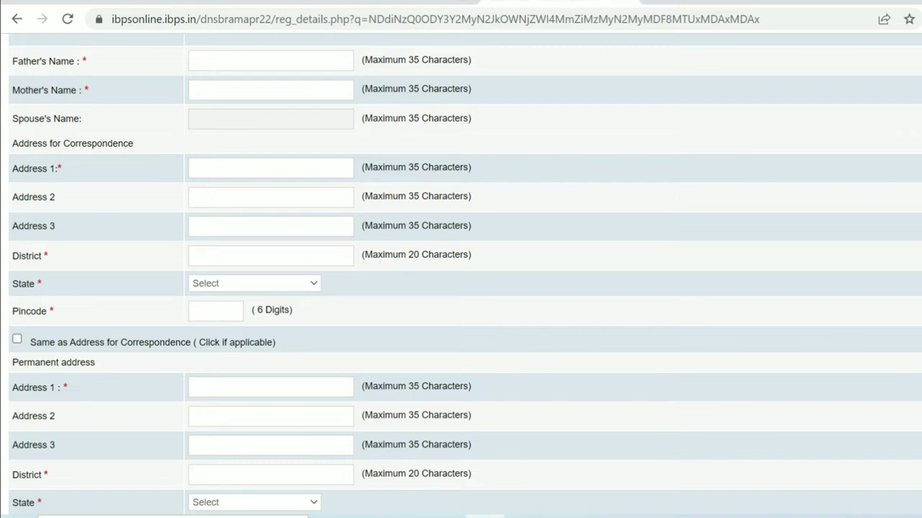
scroll(461, 288, down, 2)
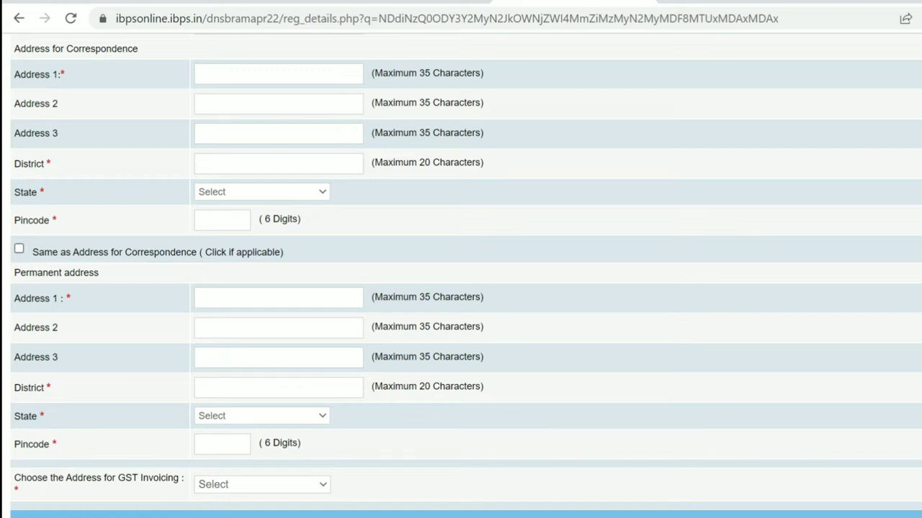
click(19, 248)
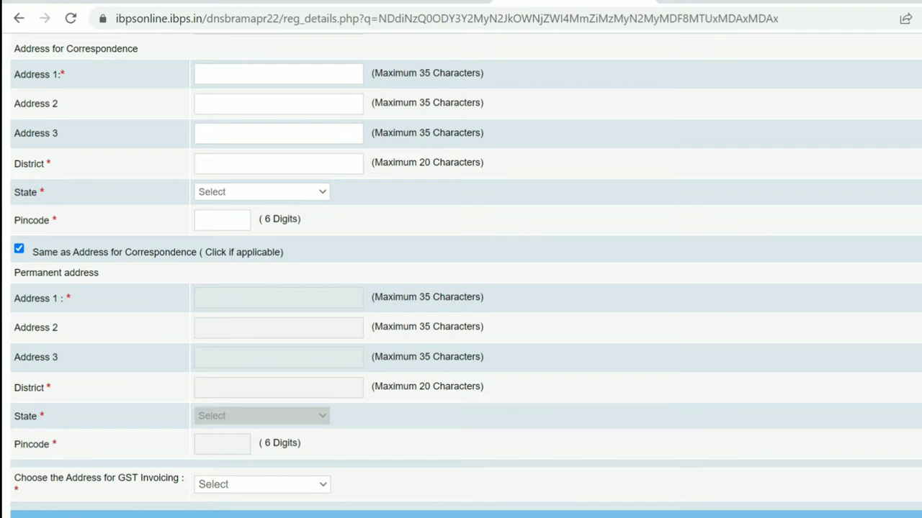
- Choose Permanent Address as the address for GST invoicing
scroll(461, 275, down, 3)
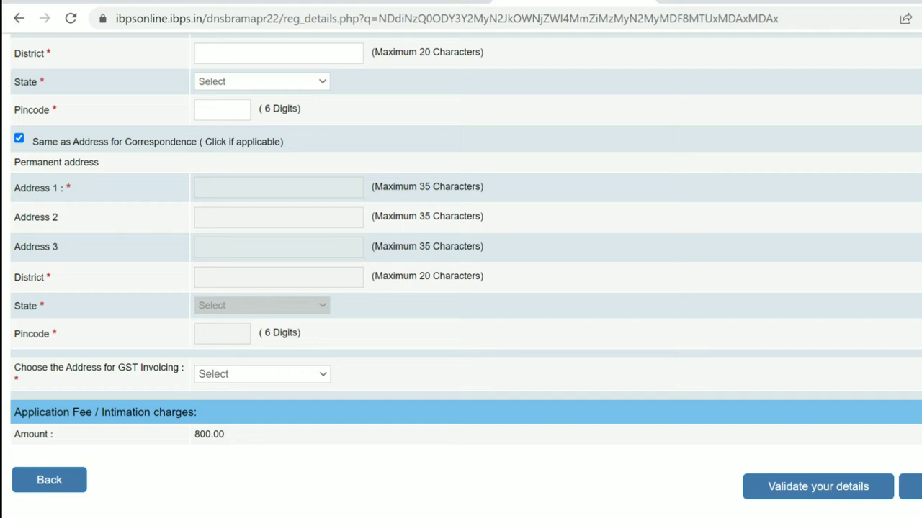
click(262, 374)
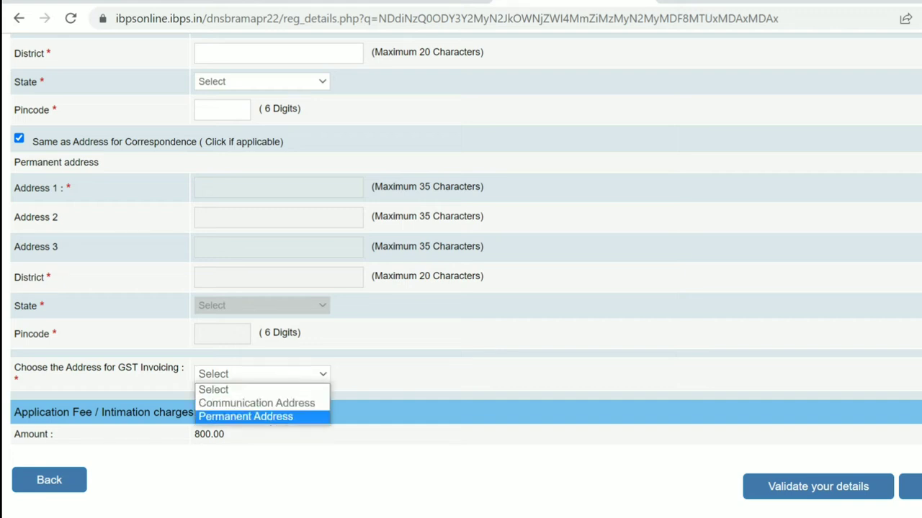
click(246, 417)
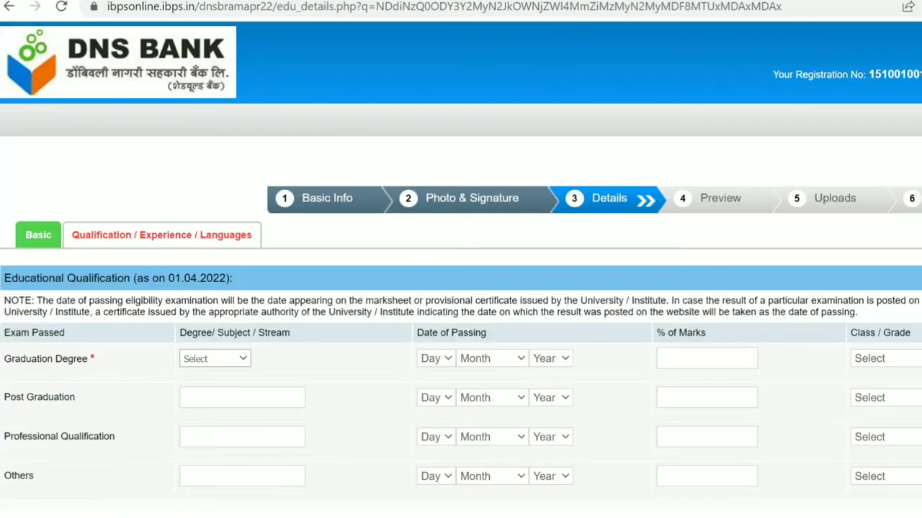
- Set the graduation degree to Science with 24 November 2014 as the date of passing
click(214, 358)
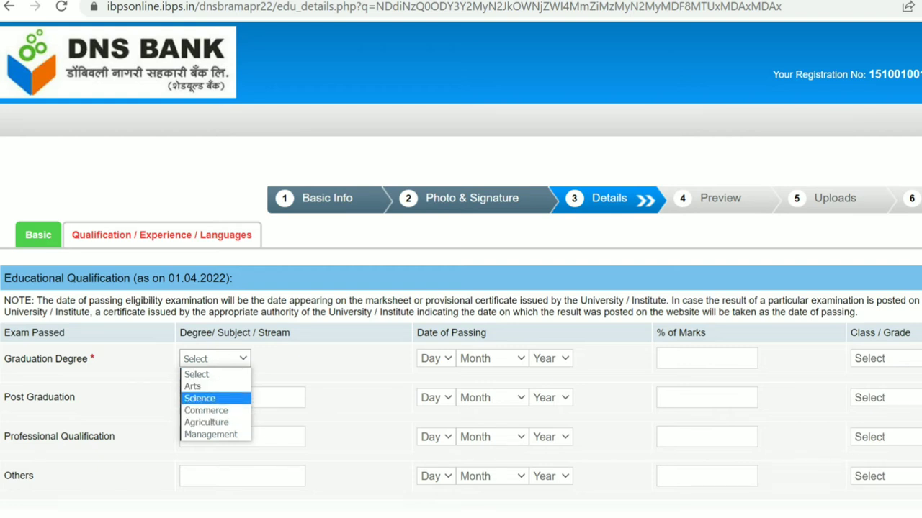
click(199, 398)
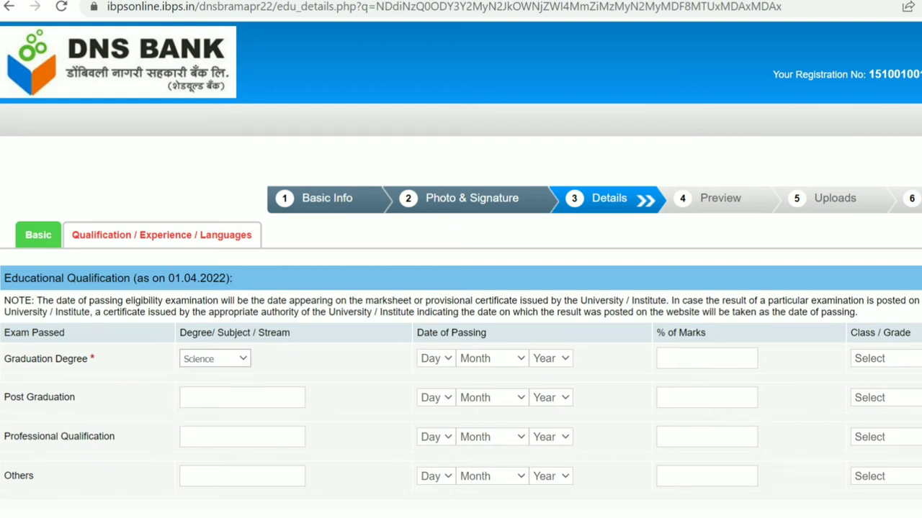
click(435, 358)
drag(450, 216, 449, 282)
scroll(435, 216, down, 1)
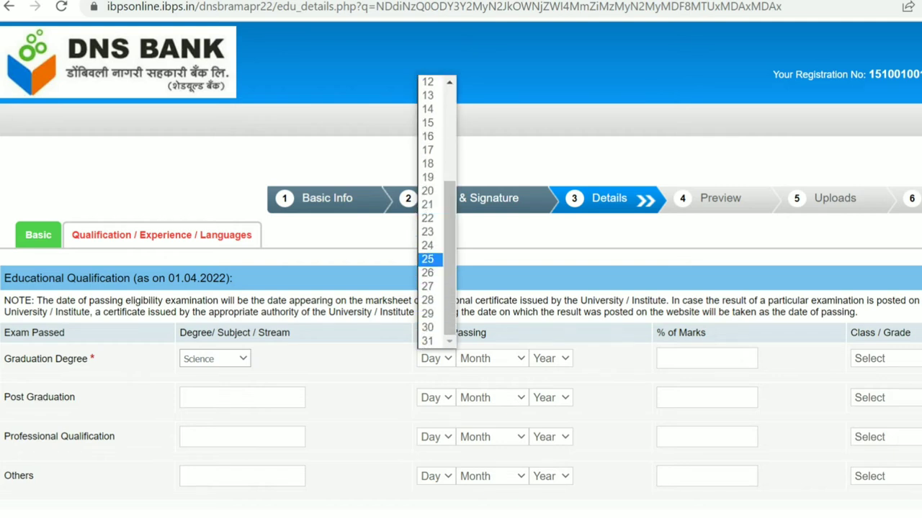
click(428, 245)
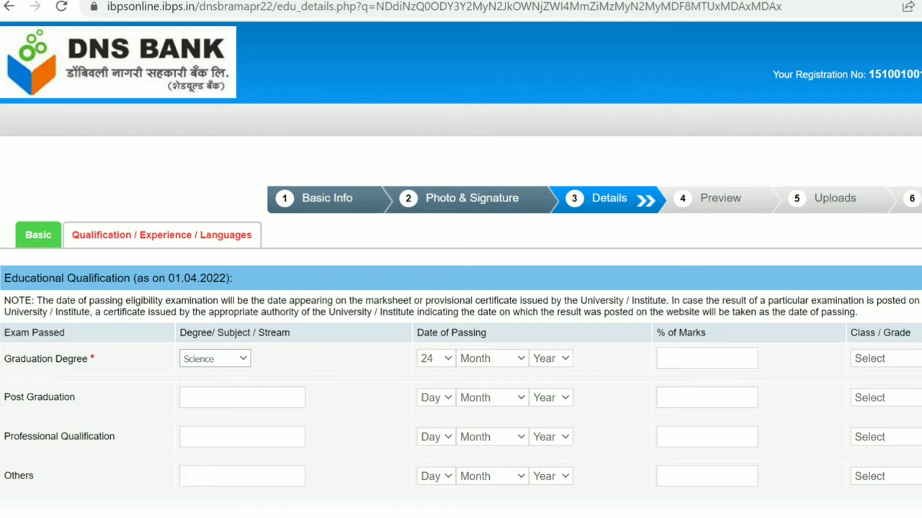
click(491, 359)
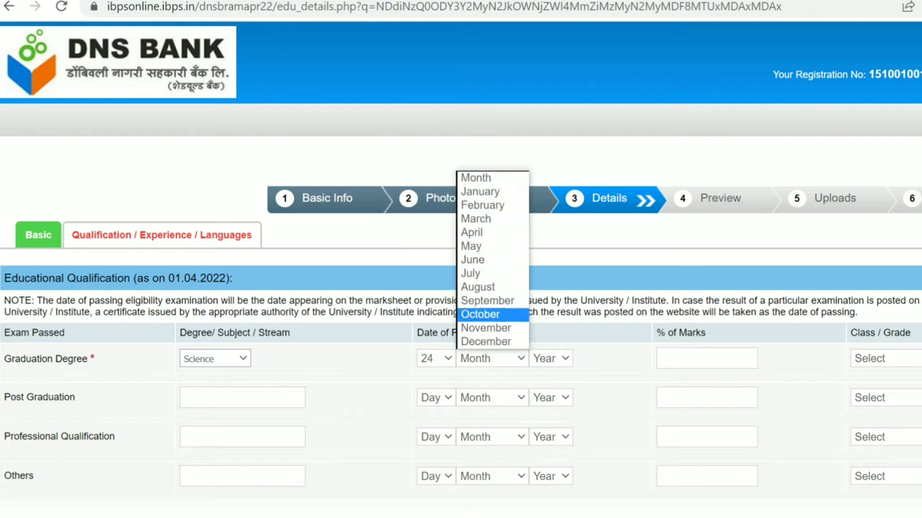
click(486, 328)
click(551, 359)
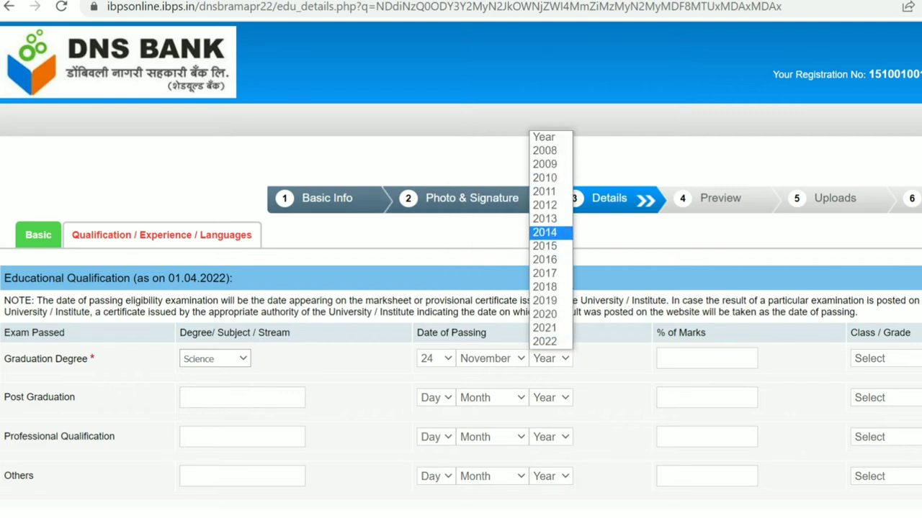
click(550, 232)
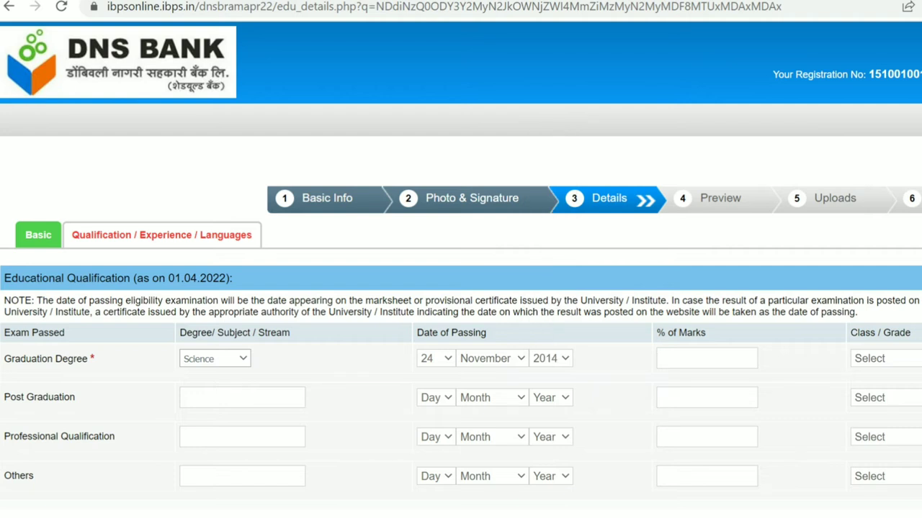
- Enter 78 as the graduation percentage of marks and choose First Class as the class
text(78)
click(885, 358)
key(Up)
key(Up)
key(Down)
key(Down)
key(Up)
key(Up)
key(Return)
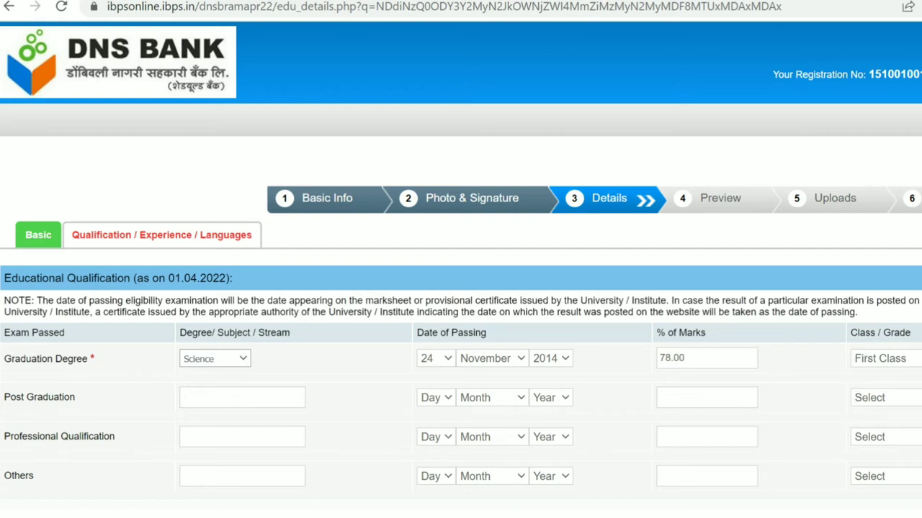
- Answer Yes to having operating and working knowledge in computer systems
scroll(461, 288, down, 2)
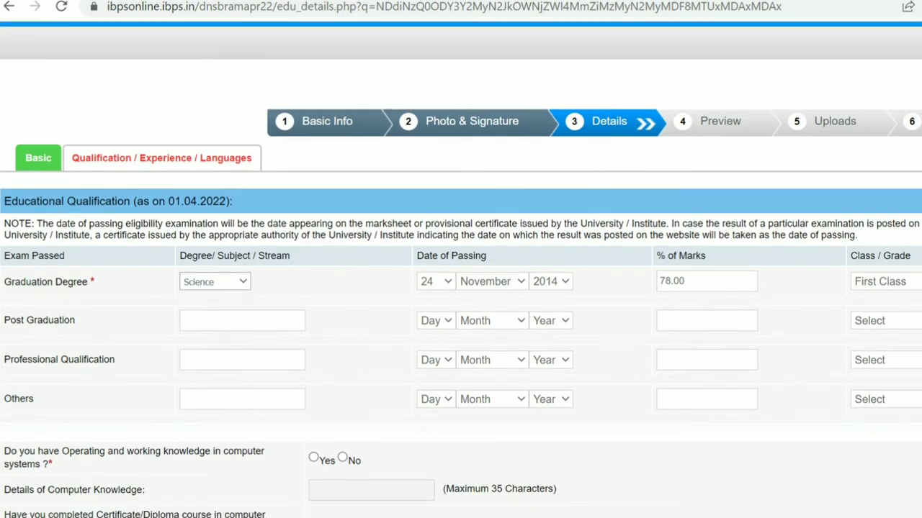
scroll(461, 288, down, 3)
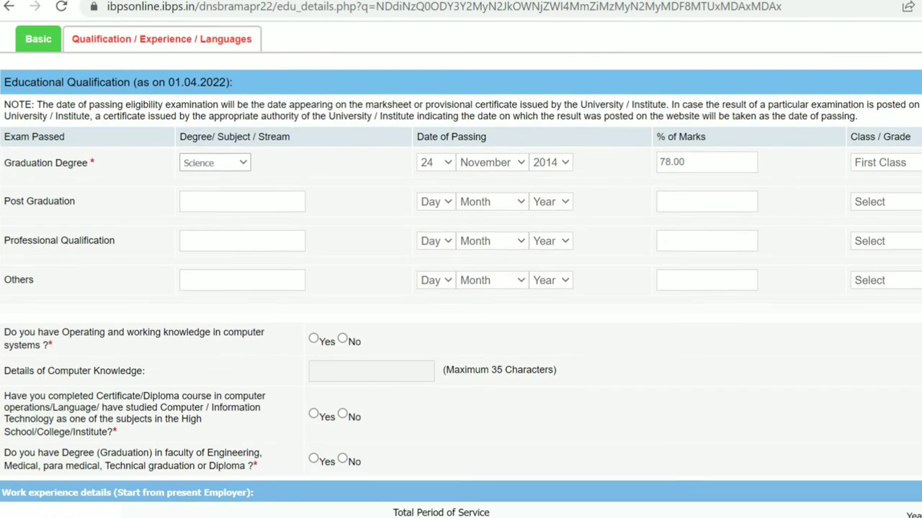
scroll(461, 288, down, 2)
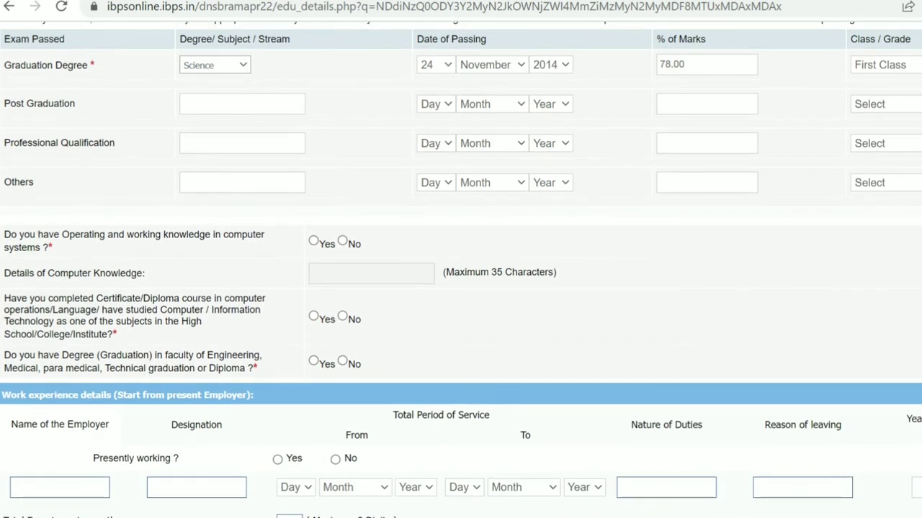
scroll(461, 288, down, 2)
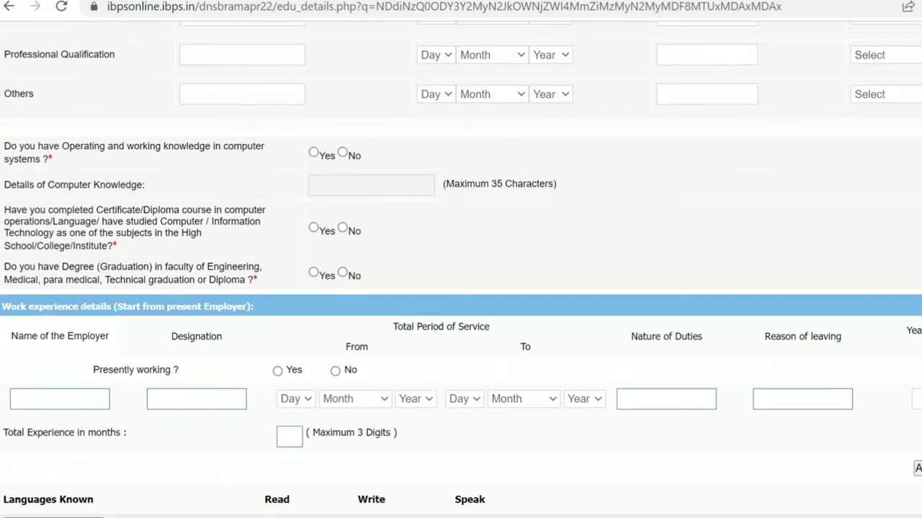
scroll(461, 288, down, 1)
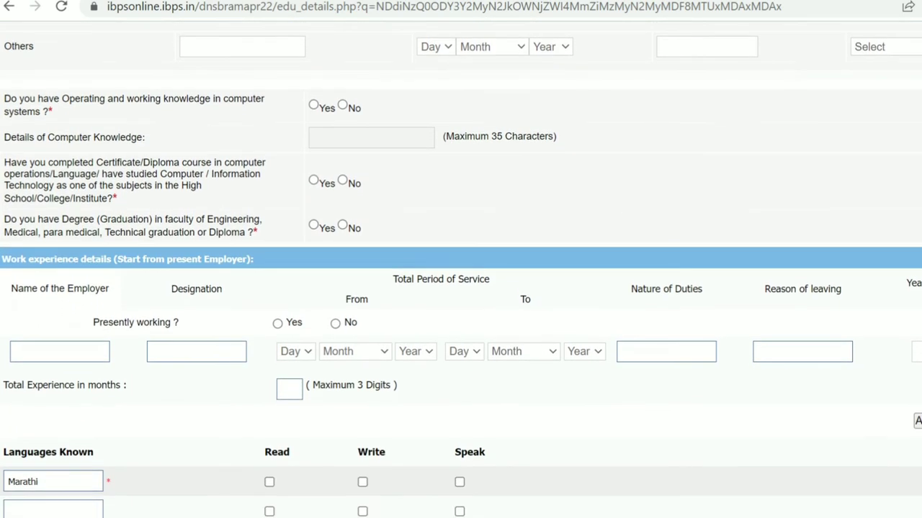
click(313, 105)
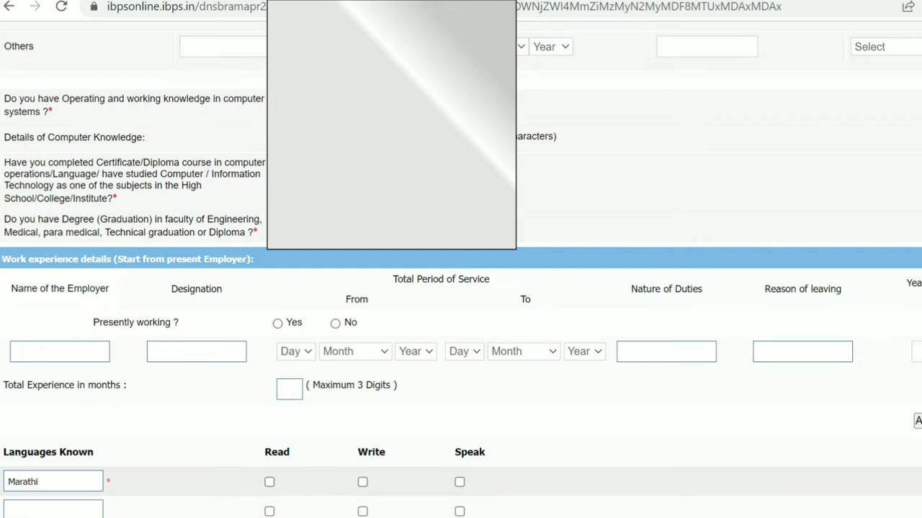
- Add ENGLISH as the second entry under Languages Known, below Marathi
scroll(460, 274, down, 4)
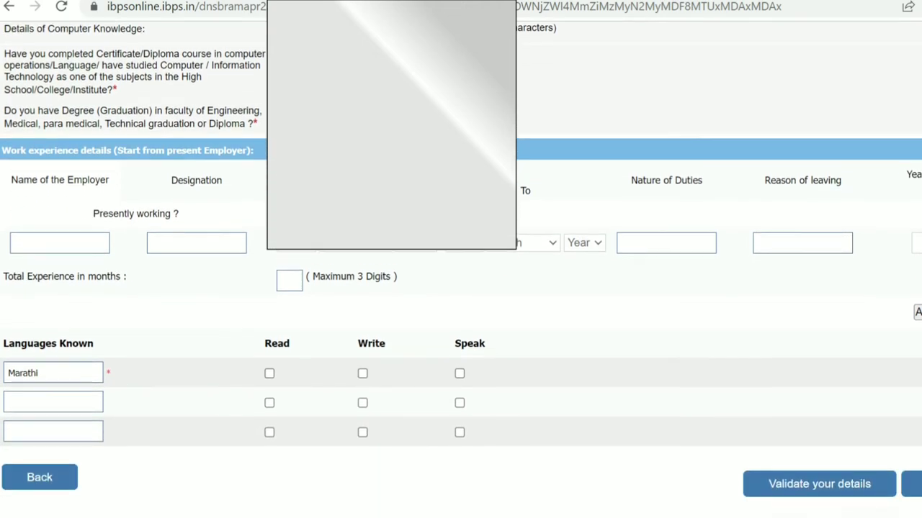
scroll(461, 324, down, 1)
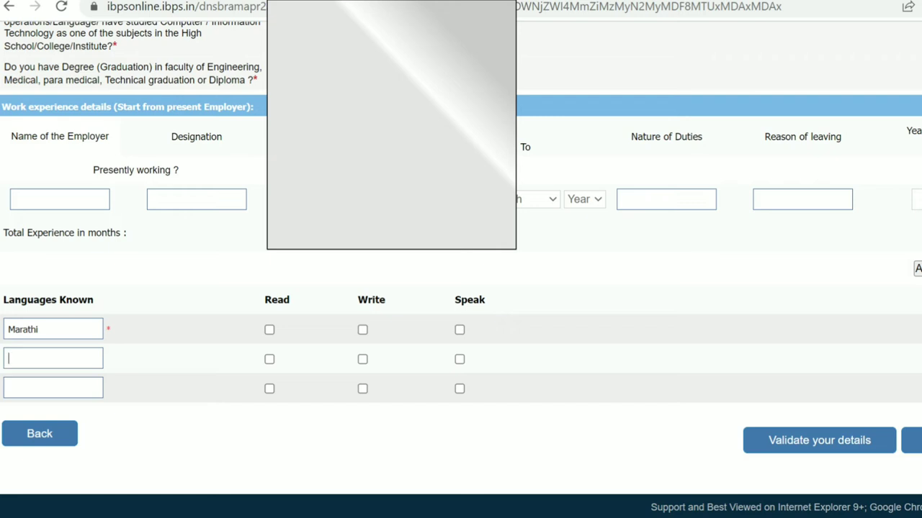
text(U)
key(BackSpace)
text(ENGLISH)
- Mark Read, Write and Speak for both Marathi and English
click(269, 329)
click(362, 330)
click(459, 330)
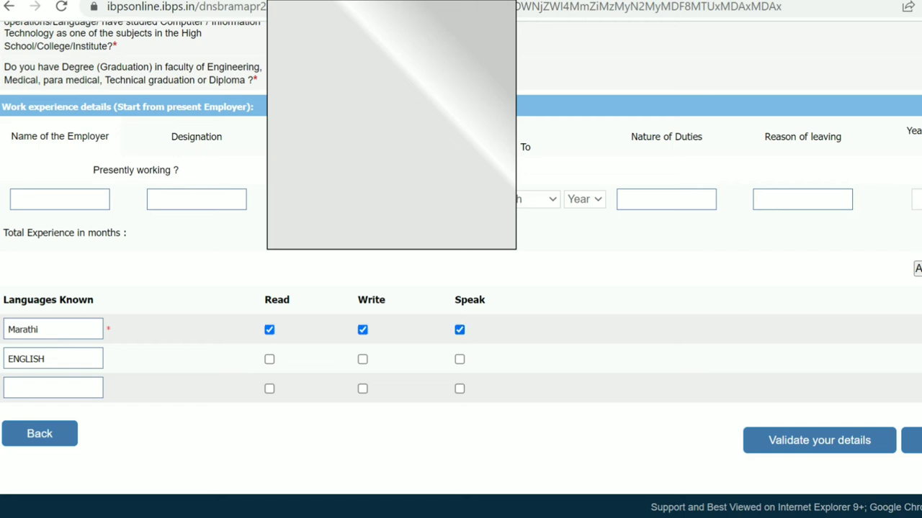
click(269, 360)
click(362, 360)
click(459, 359)
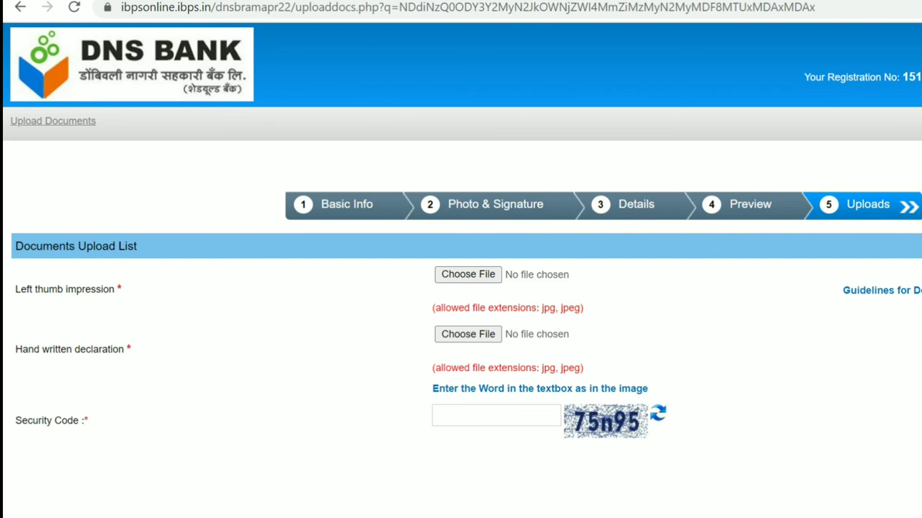
- Enter the security code from the image on the document upload page
click(461, 416)
text(75n95)
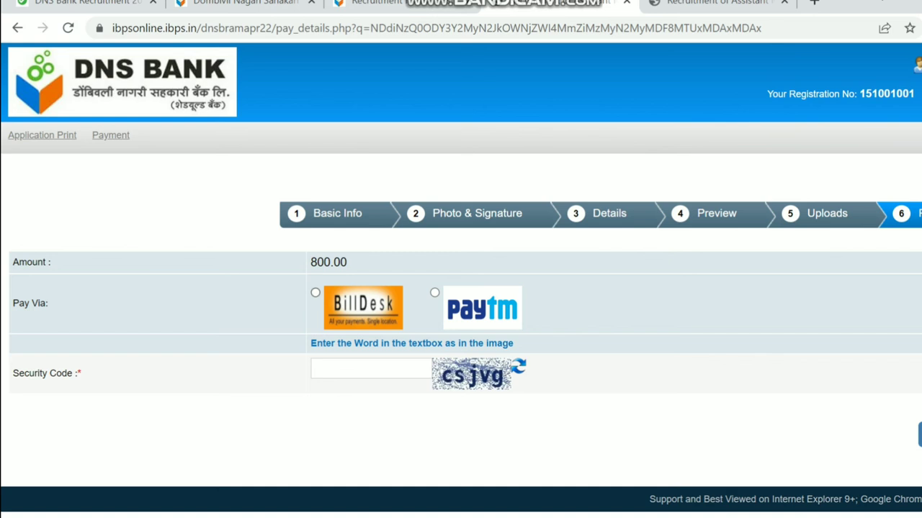
- Choose BillDesk as the payment method and enter the security code from the image
click(315, 292)
click(314, 368)
text(csjvg)
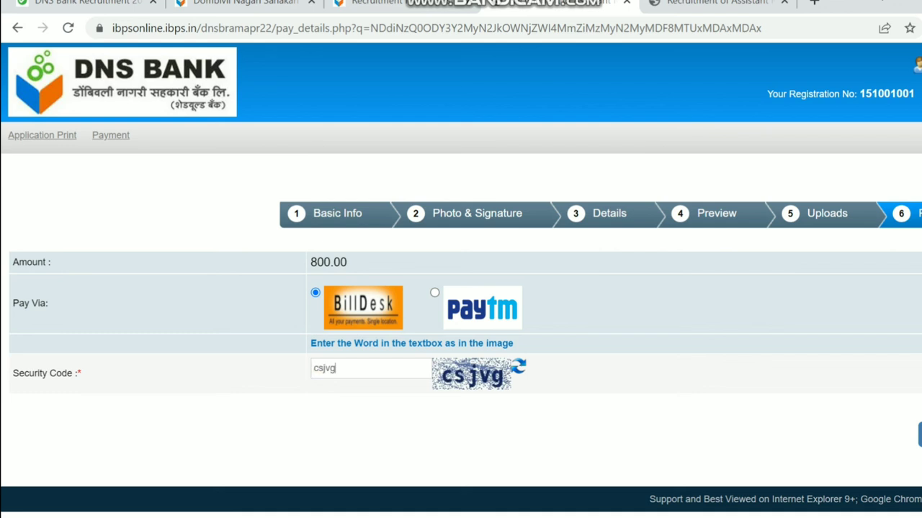